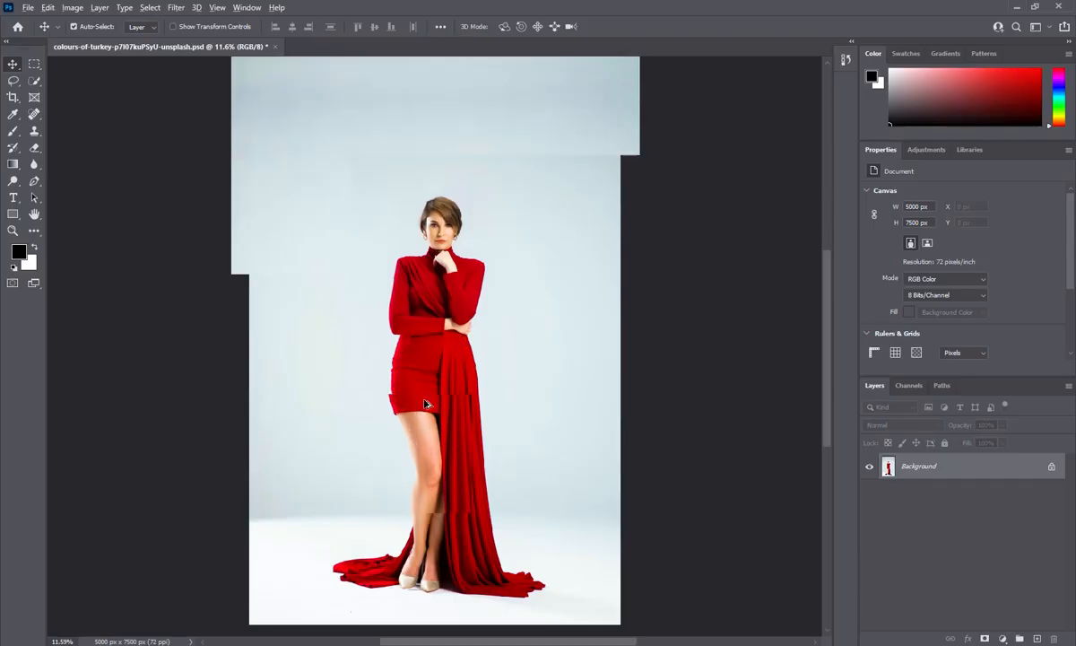
Zoom the canvas to 16.82% and pan so the whole red-dress model photo is visible
scroll(426, 403, up, 4)
drag(470, 199, 471, 333)
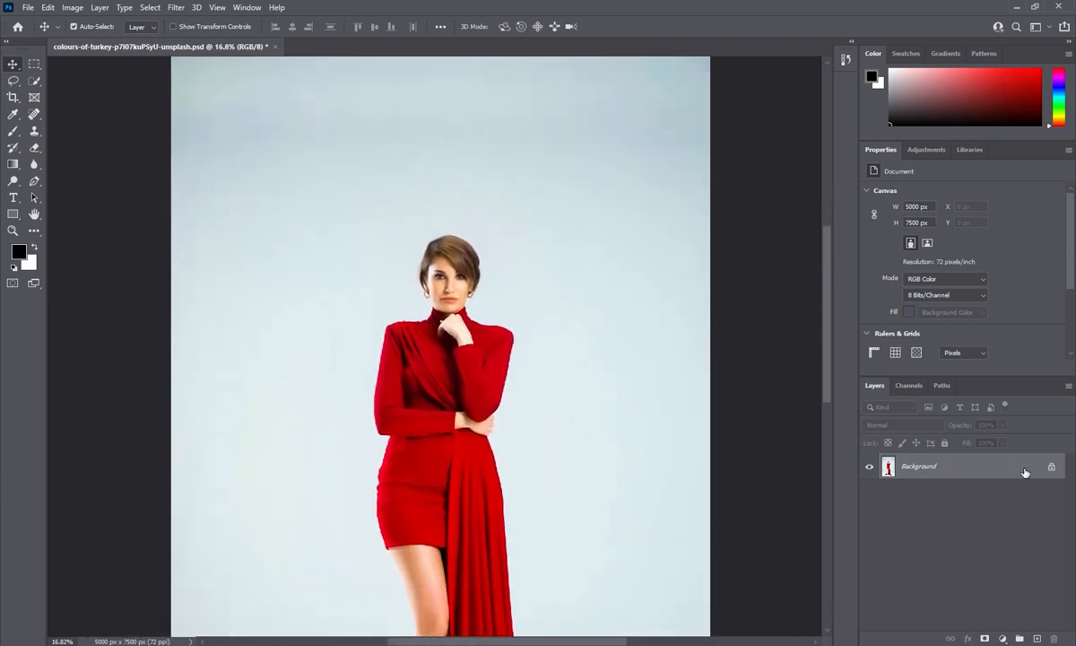
Duplicate the Background into Layer 1 and switch to the Quick Selection Tool
key(ctrl+j)
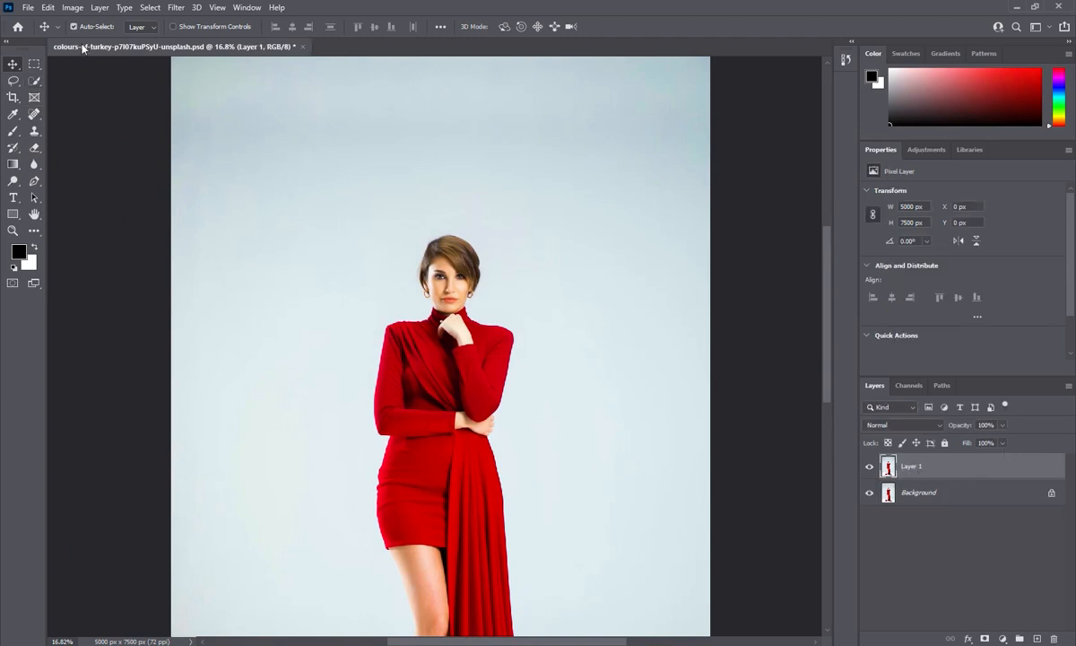
click(34, 80)
click(56, 96)
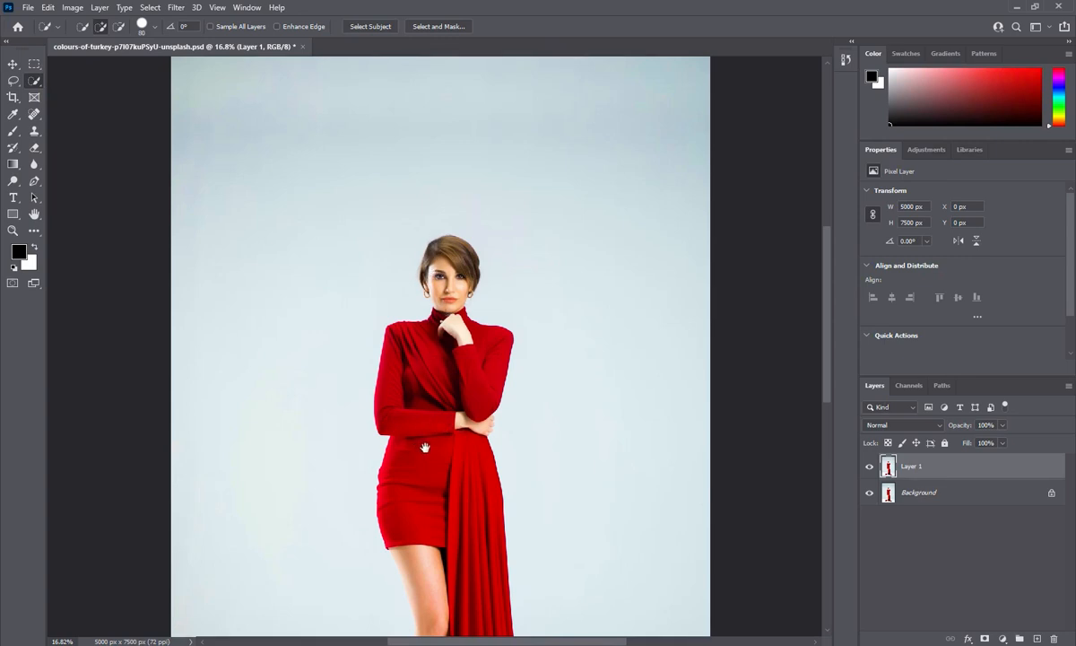
Brush a selection down the red dress, undoing the stroke that grabbed the leg and shoe
drag(423, 447, 393, 304)
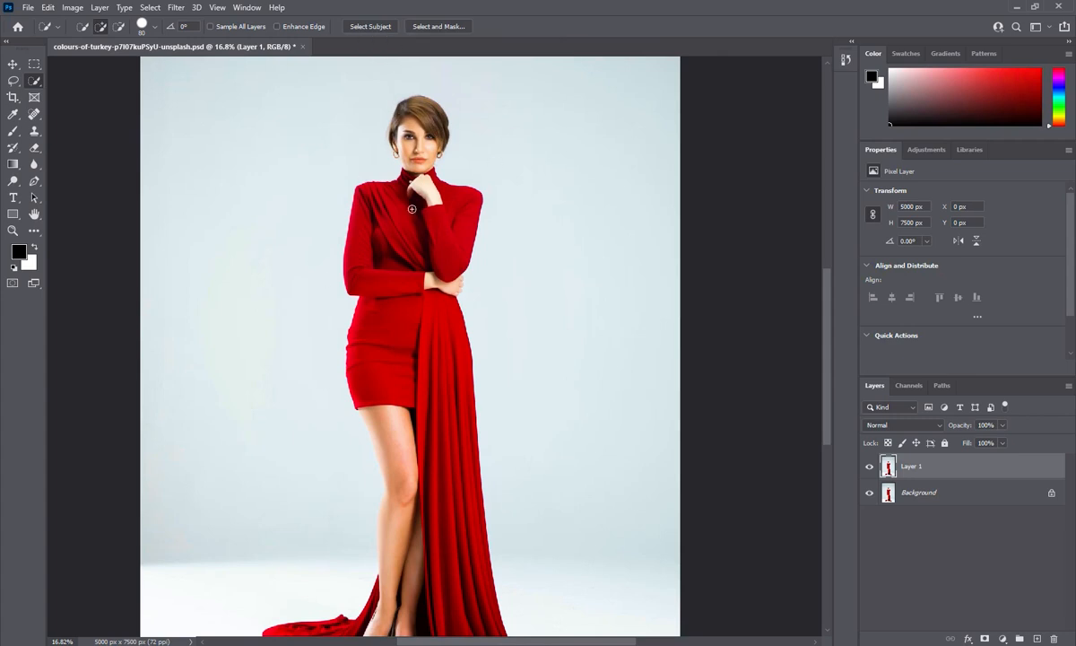
drag(392, 229, 470, 547)
mouse_move(426, 505)
mouse_down()
mouse_move(394, 234)
mouse_move(402, 332)
mouse_up()
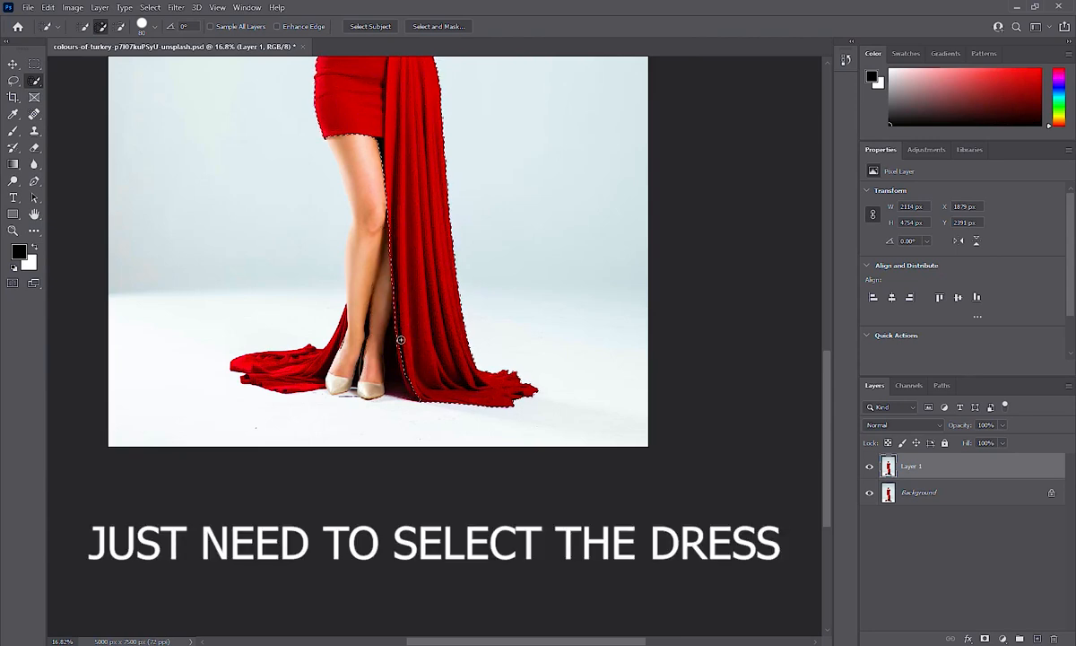
key(ctrl+z)
Subtract the finger and the neck strip under the chin from the dress selection
drag(317, 301, 347, 547)
scroll(440, 224, up, 4)
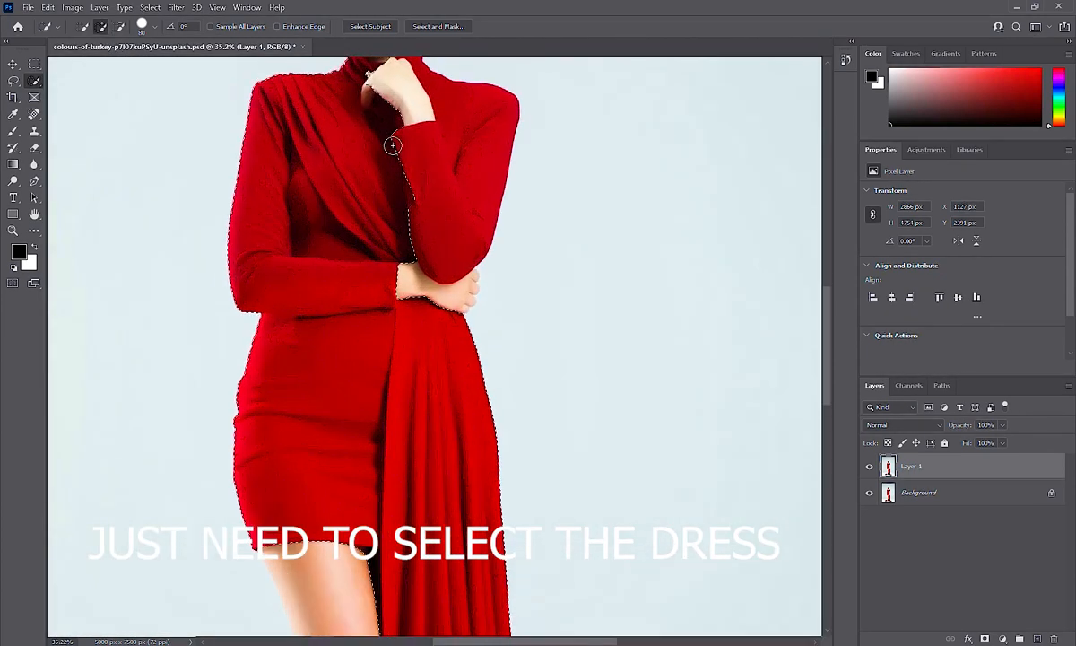
scroll(422, 260, up, 3)
scroll(385, 260, up, 3)
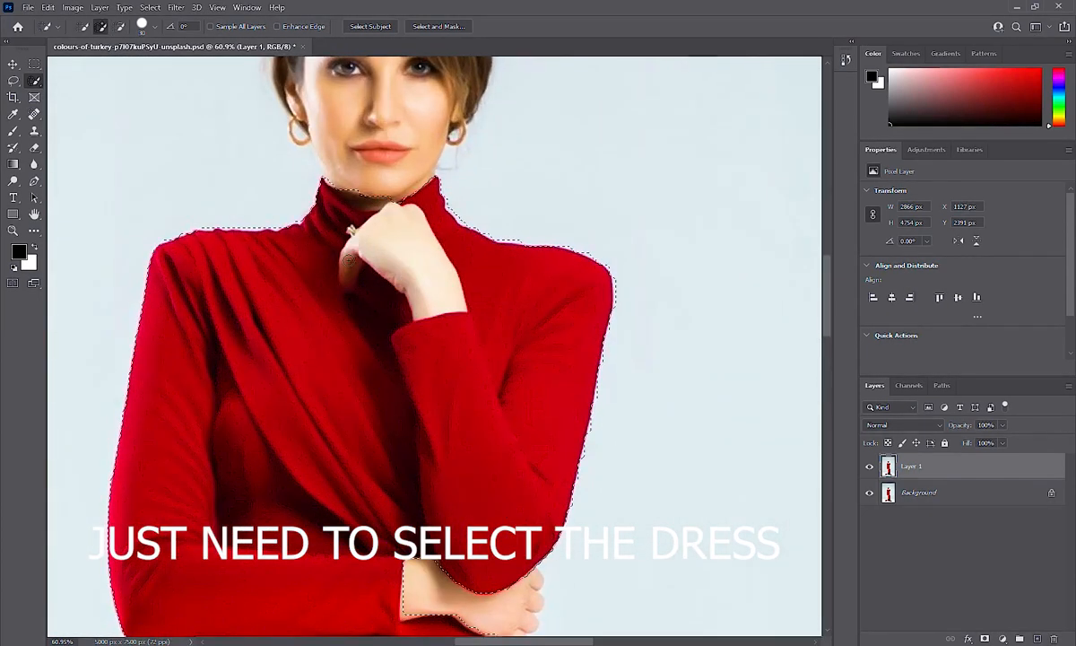
drag(357, 248, 348, 276)
scroll(396, 218, down, 3)
scroll(373, 134, up, 3)
drag(341, 232, 361, 241)
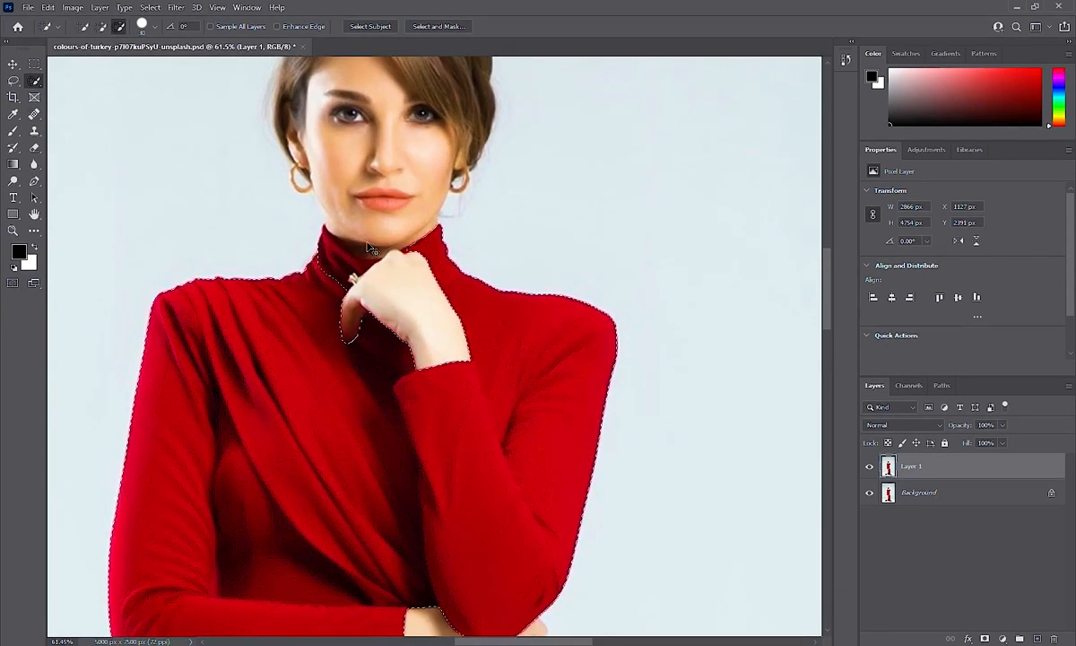
mouse_move(322, 251)
alt+mouse_down()
mouse_move(334, 224)
mouse_move(341, 266)
alt+mouse_up()
scroll(341, 267, up, 3)
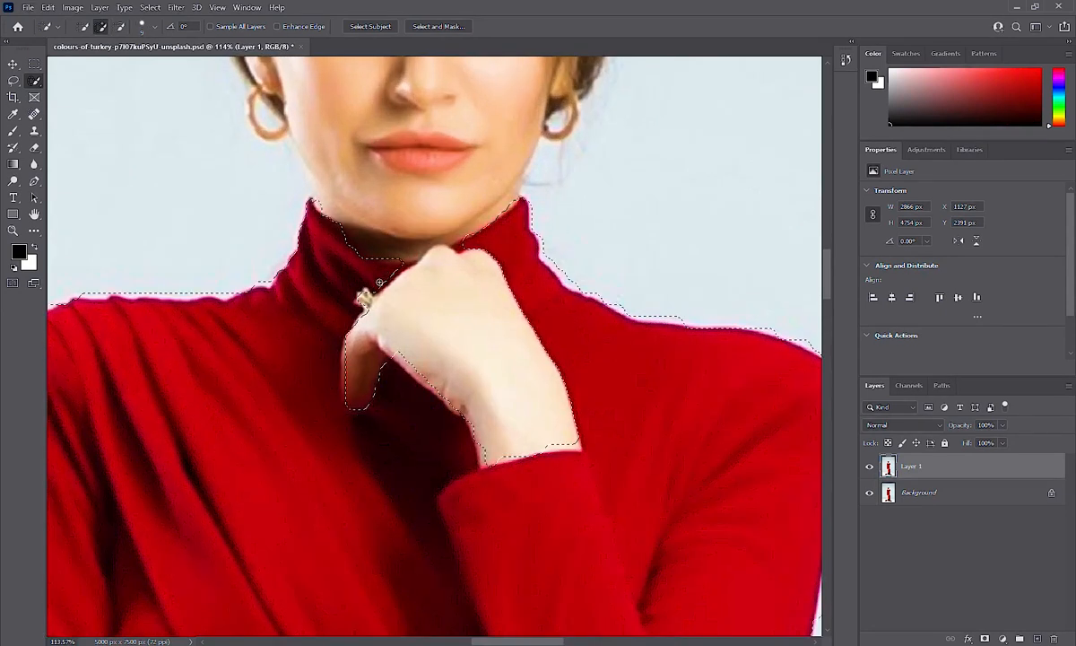
scroll(380, 282, down, 10)
scroll(324, 287, up, 3)
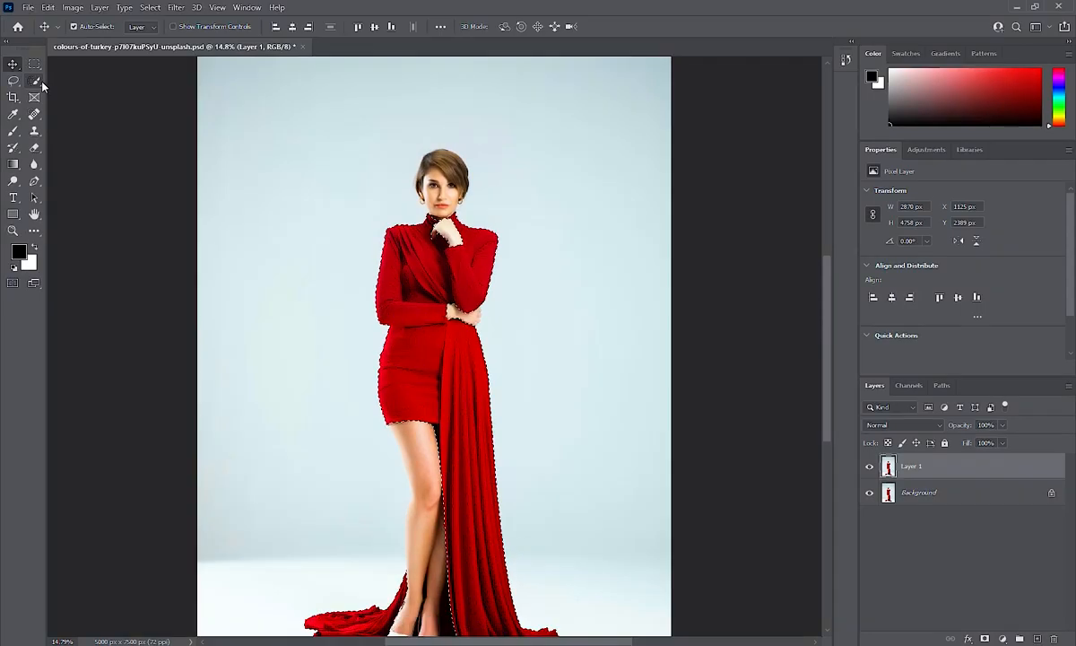
Expand the dress selection by 4 pixels and bring it into Select and Mask
click(40, 81)
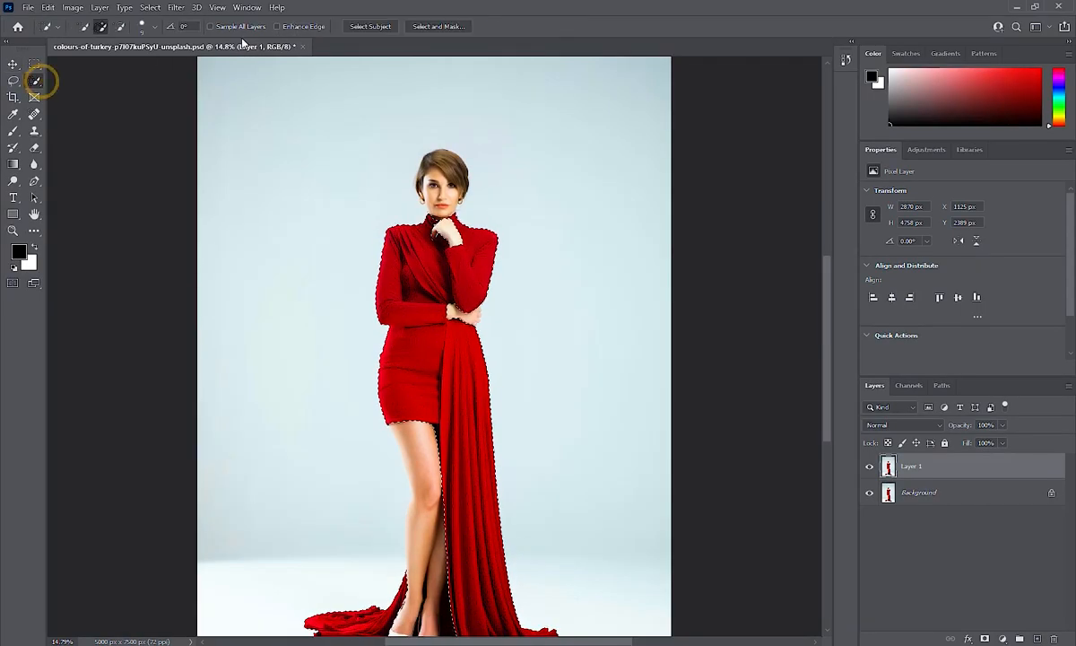
click(150, 8)
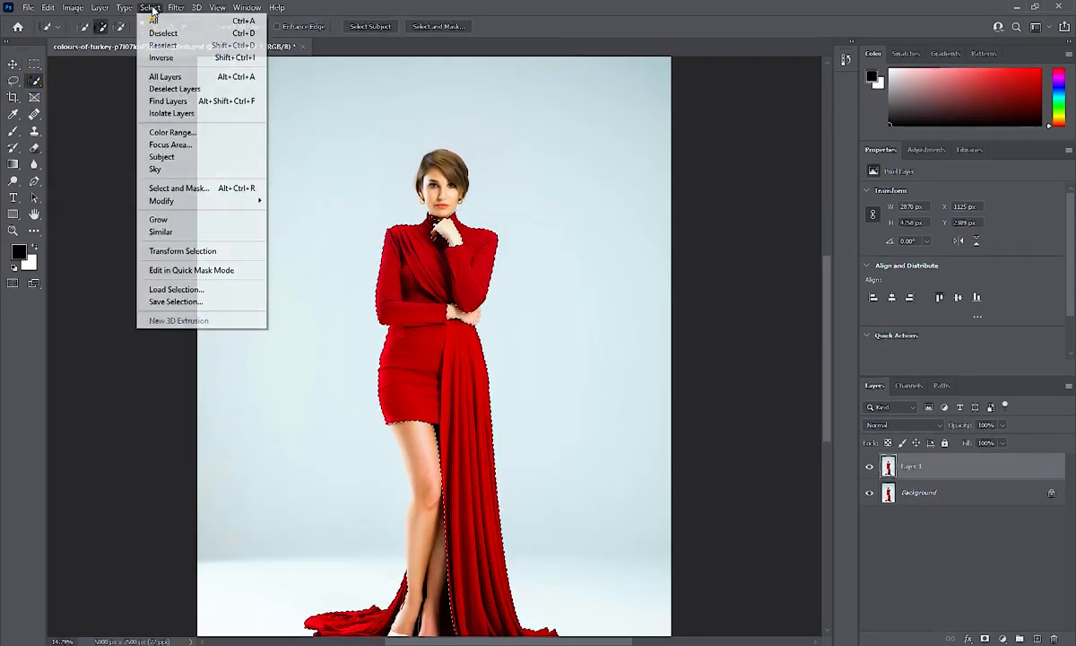
mouse_move(180, 201)
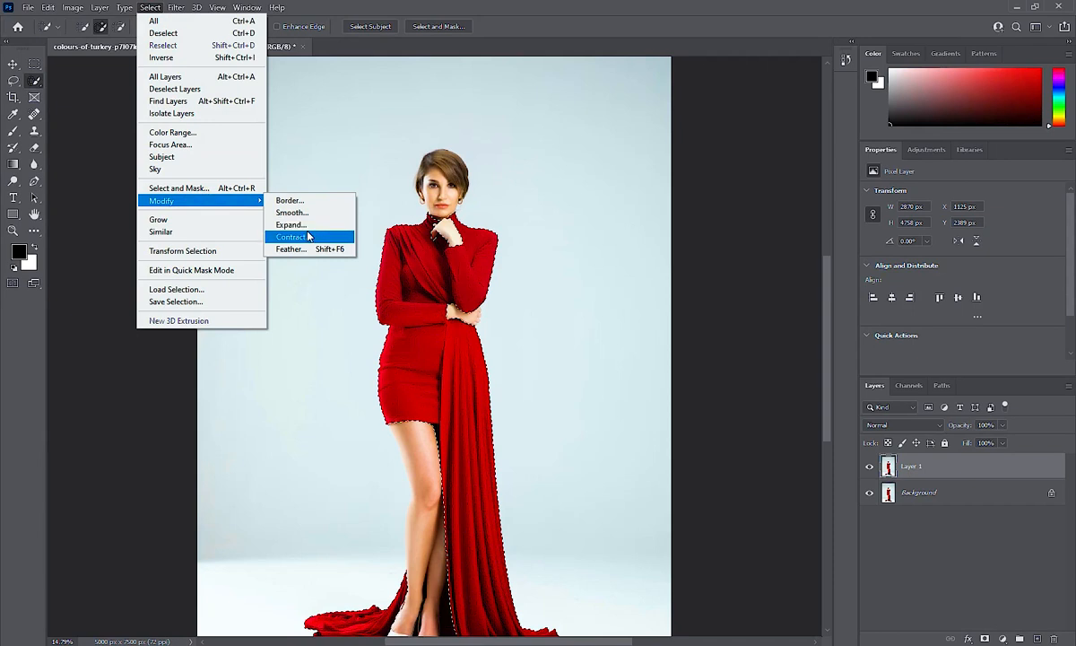
click(291, 228)
text(4)
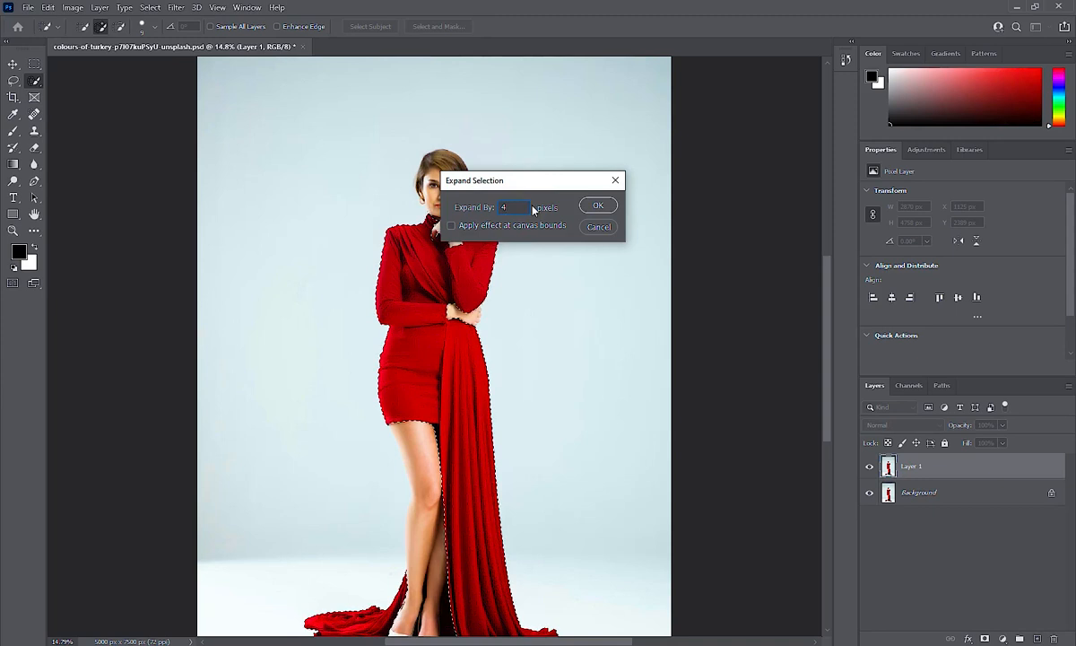
click(597, 205)
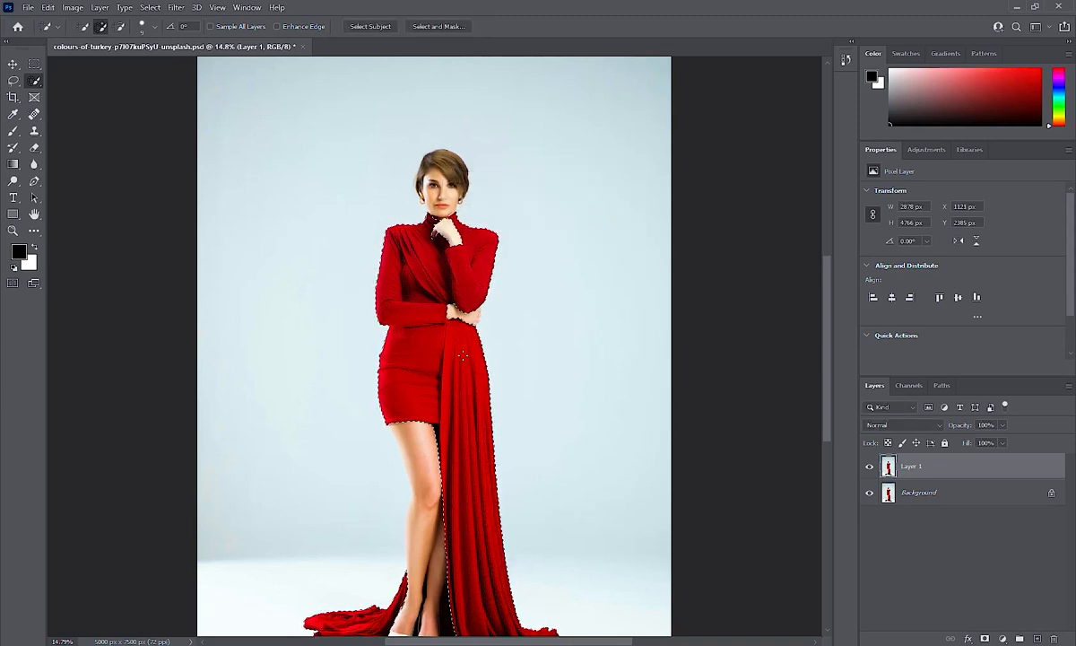
click(438, 26)
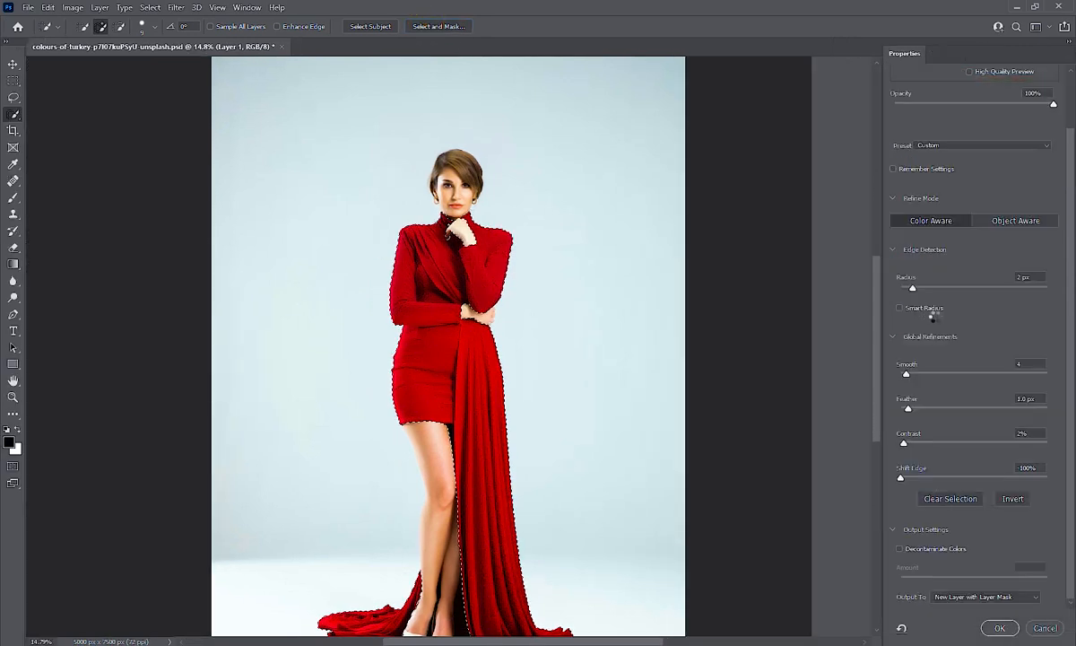
Adjust Shift Edge and Smooth on the dress selection and review the output destinations
drag(975, 477, 865, 475)
drag(903, 379, 876, 379)
drag(903, 289, 915, 288)
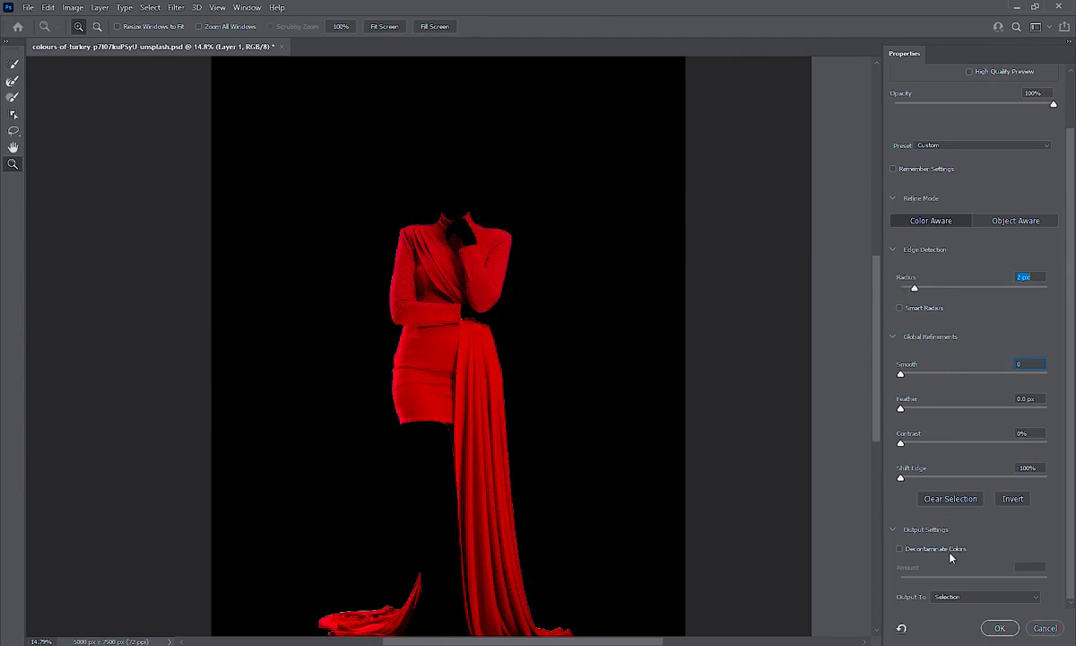
click(961, 596)
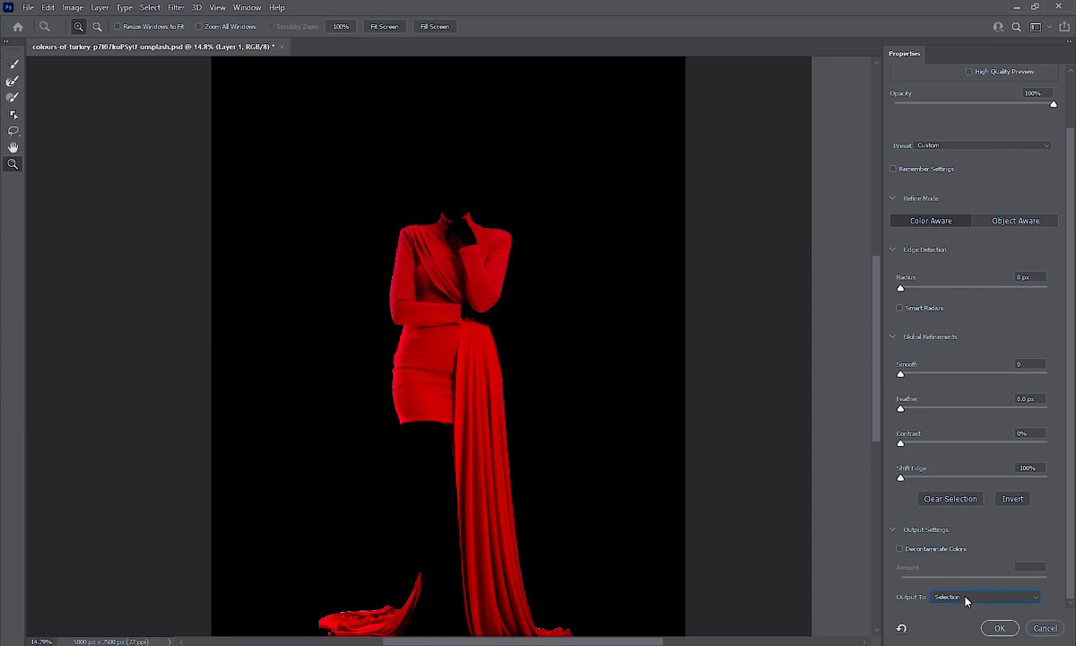
click(1035, 275)
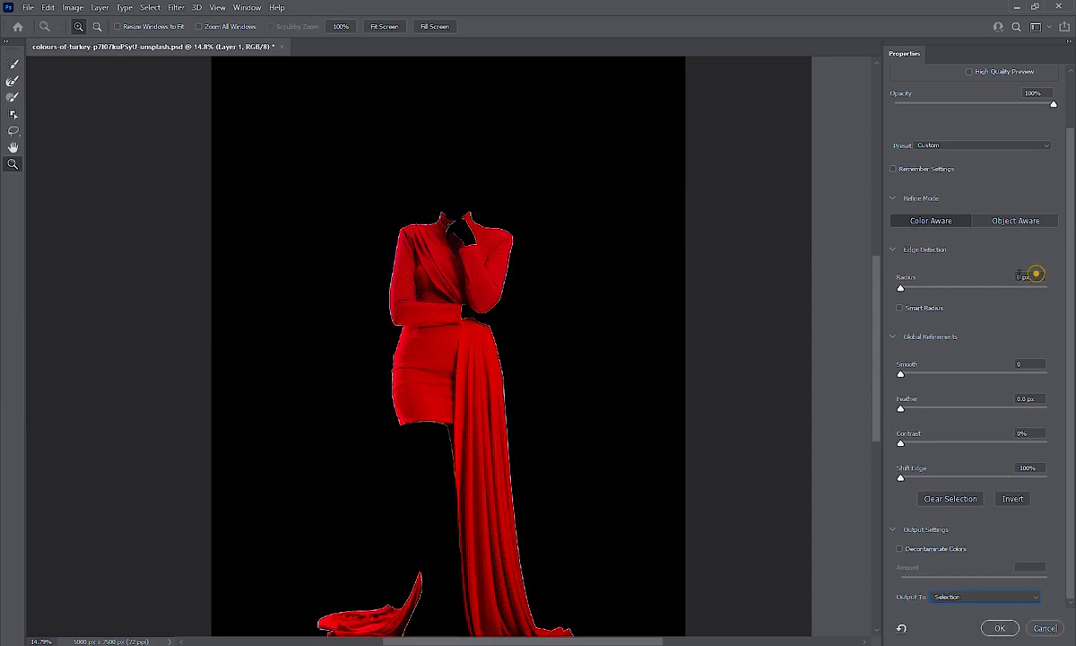
Set the edge detection radius to 14 px
click(1031, 277)
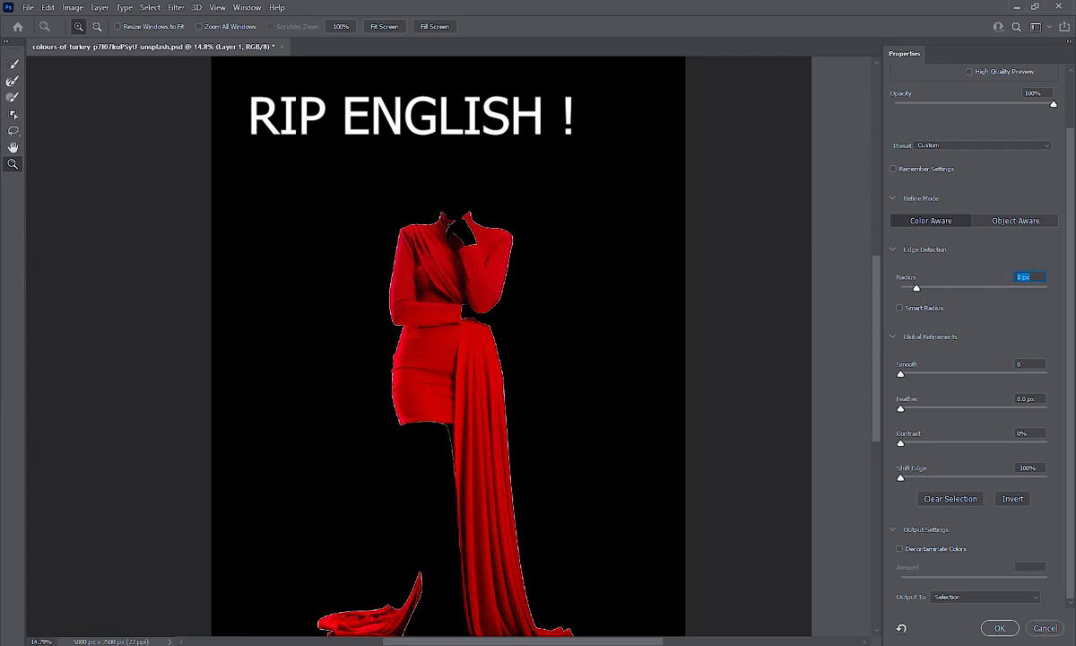
text(2)
key(Return)
drag(918, 290, 941, 290)
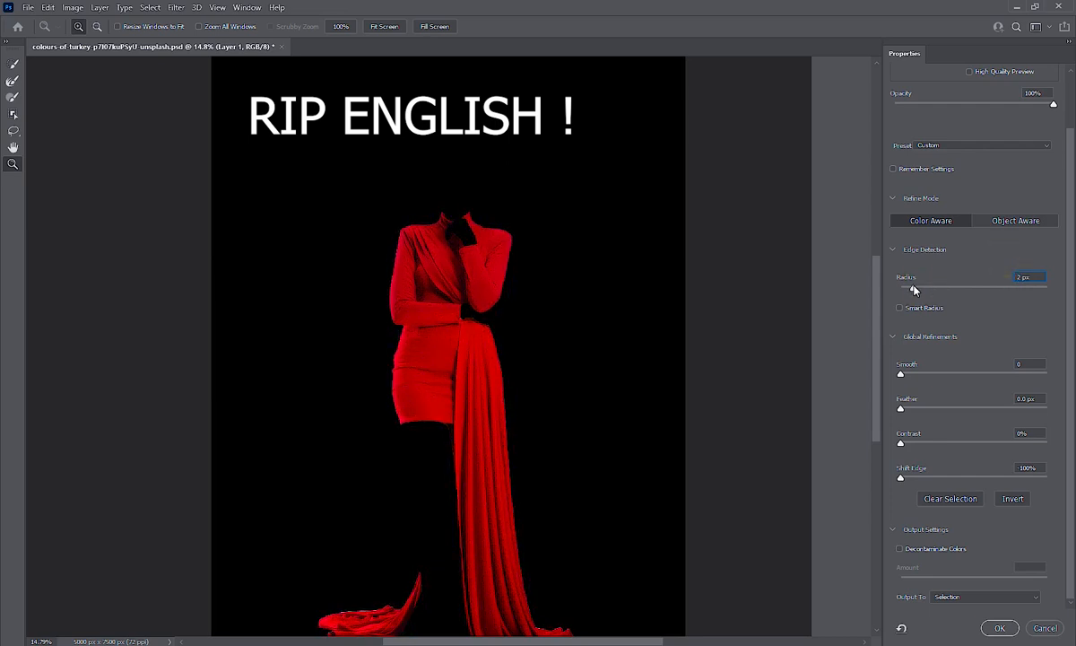
drag(930, 290, 932, 291)
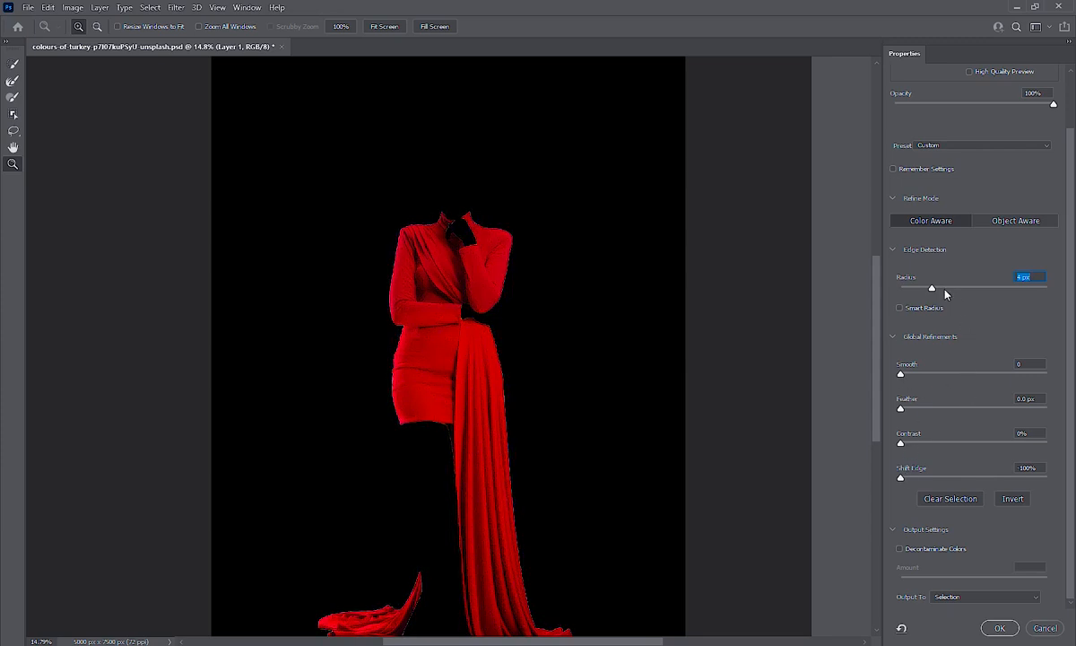
drag(944, 288, 963, 289)
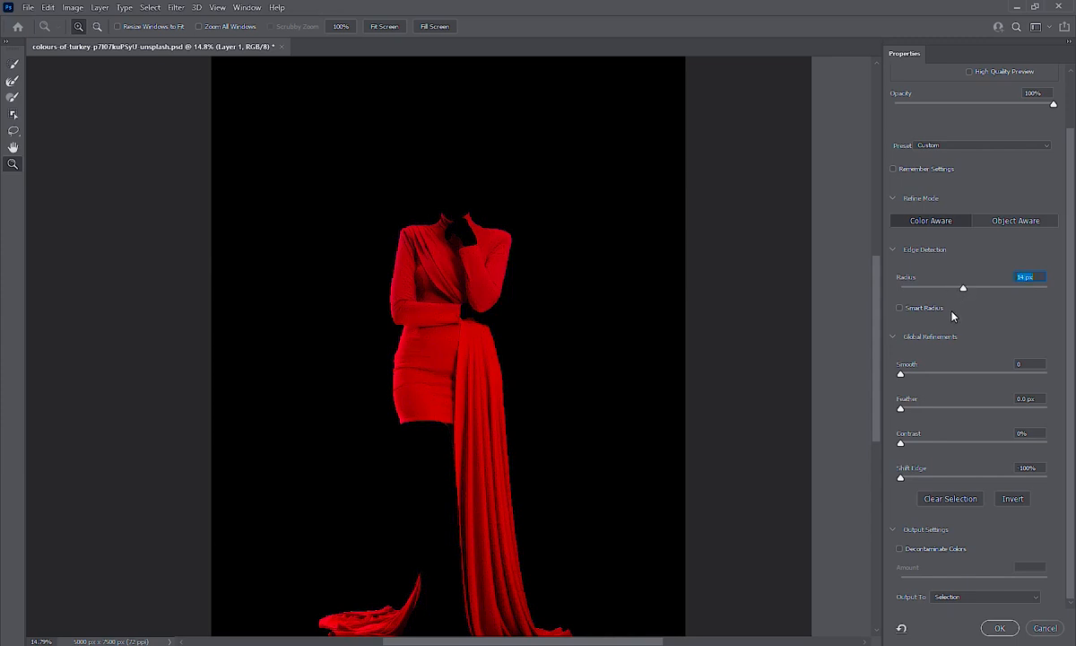
Output the refined selection as a New Layer with Layer Mask and confirm
click(984, 598)
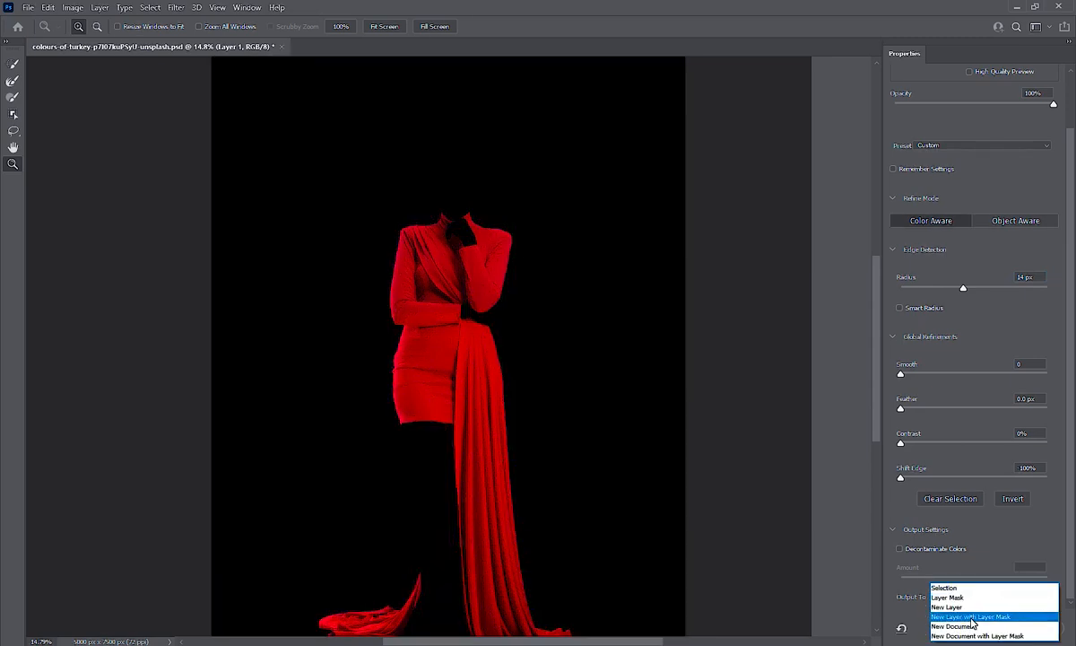
click(973, 617)
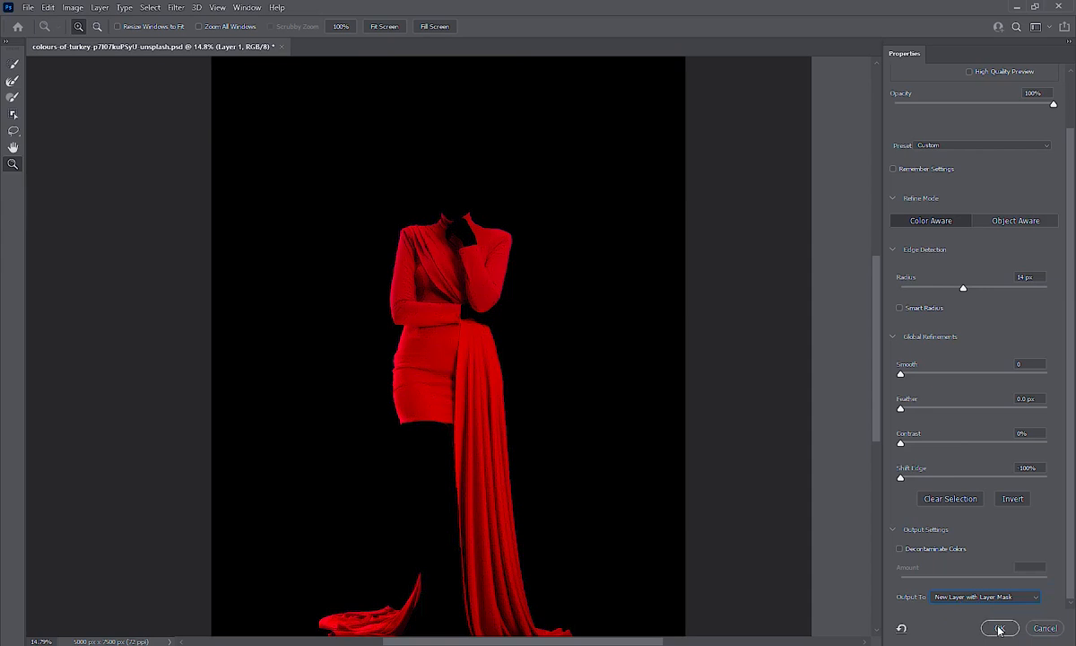
click(999, 618)
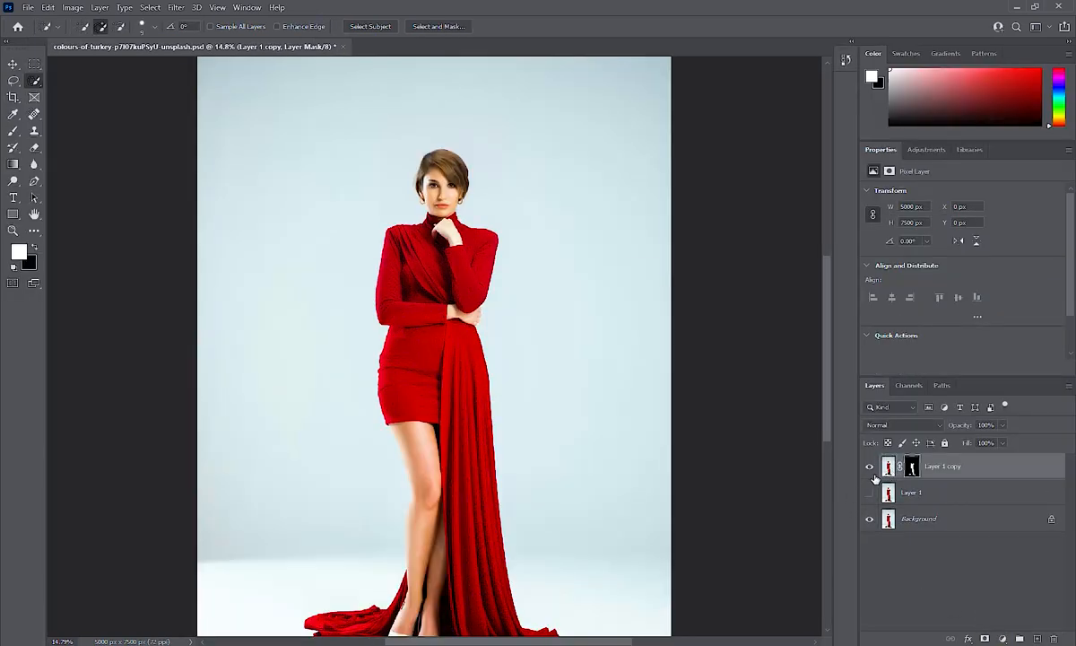
Toggle the layer visibilities and the mask to check the masked dress on Layer 1 copy
click(869, 491)
click(871, 466)
click(870, 466)
click(871, 493)
click(870, 493)
click(913, 468)
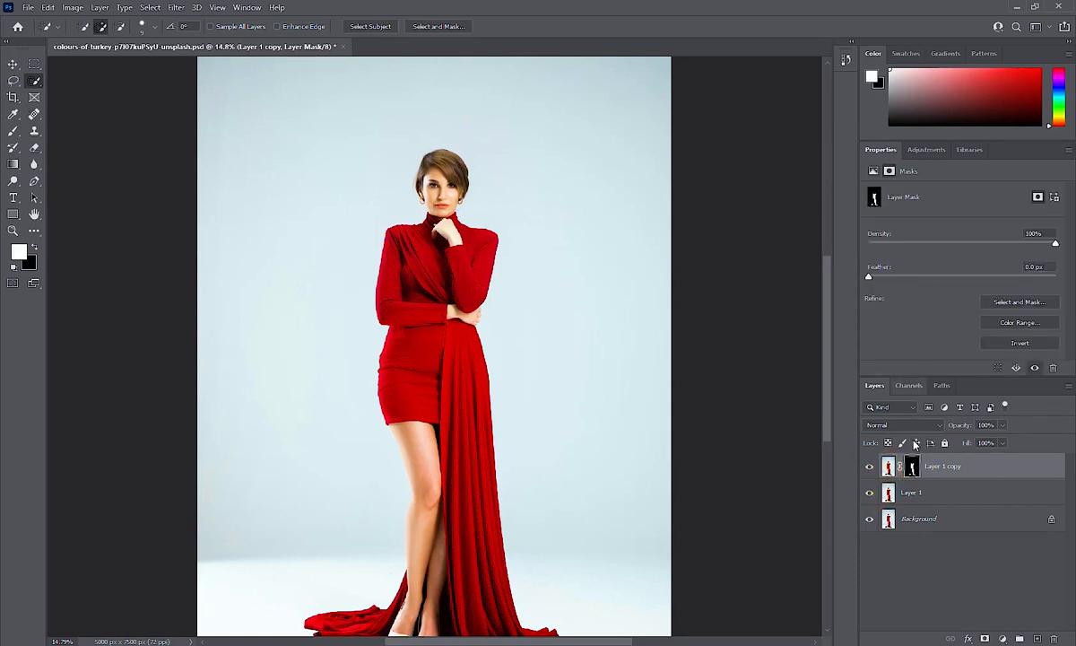
click(889, 467)
click(913, 467)
click(869, 521)
click(868, 495)
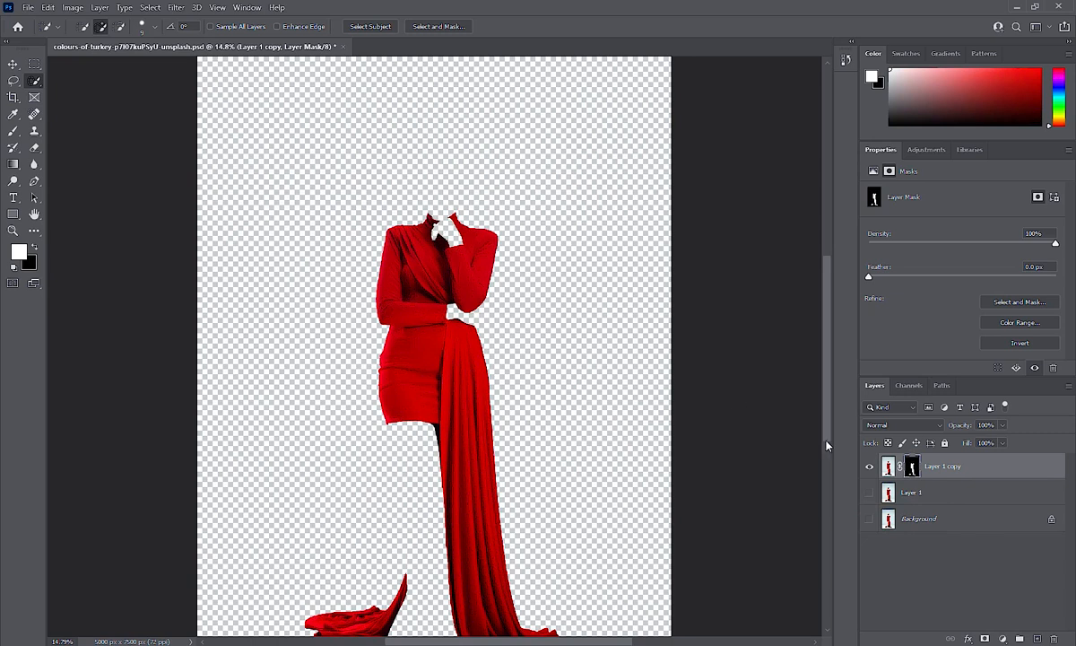
Show Layer 1 again, target Layer 1 copy, and add a Hue/Saturation adjustment layer
click(869, 492)
click(888, 466)
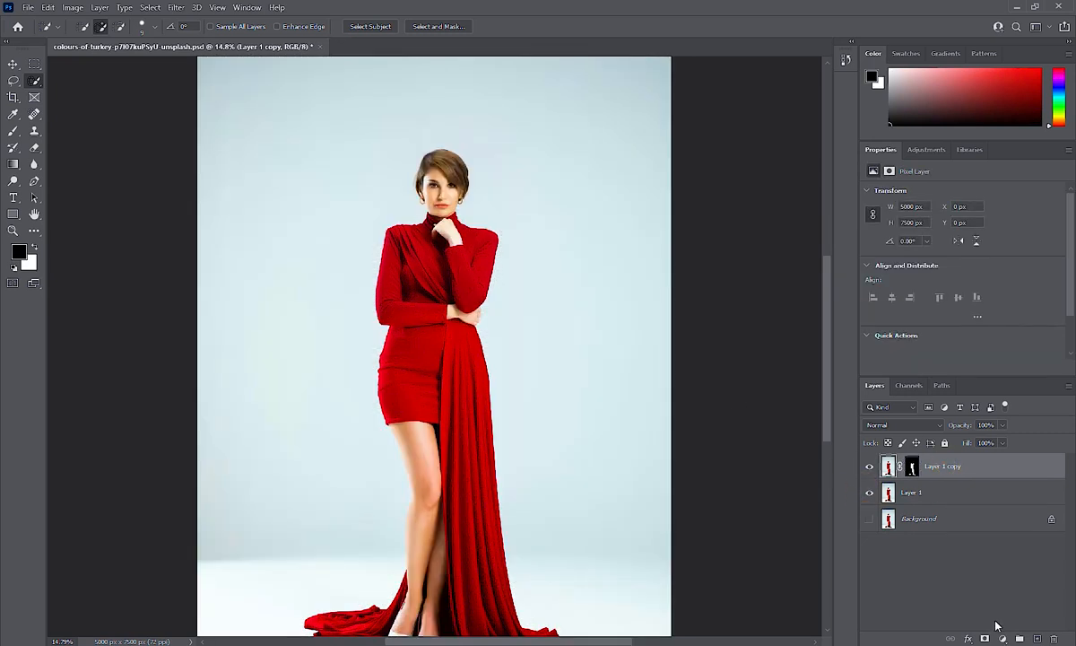
click(1001, 638)
click(1008, 512)
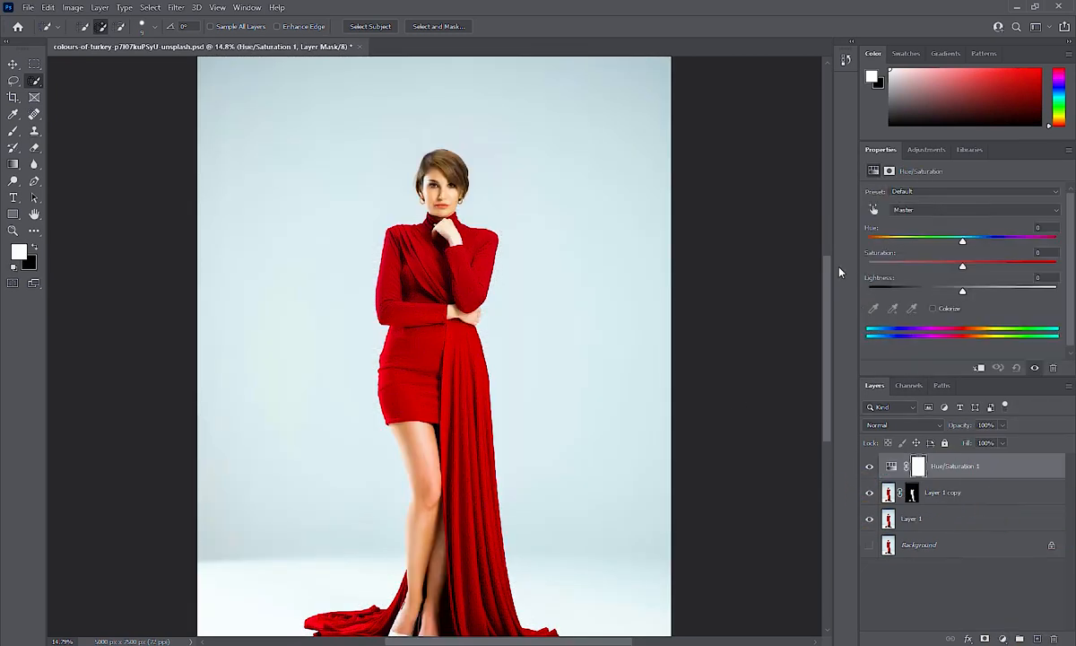
Test a hue shift and clip Hue/Saturation 1 to the Layer 1 copy dress layer
drag(966, 245, 929, 244)
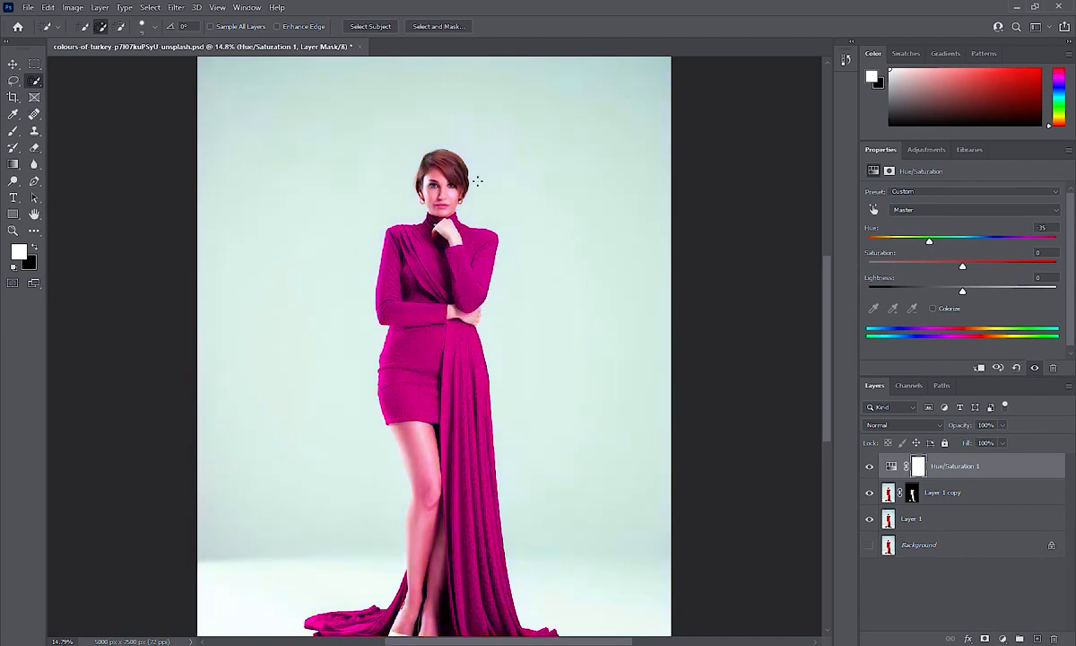
click(977, 368)
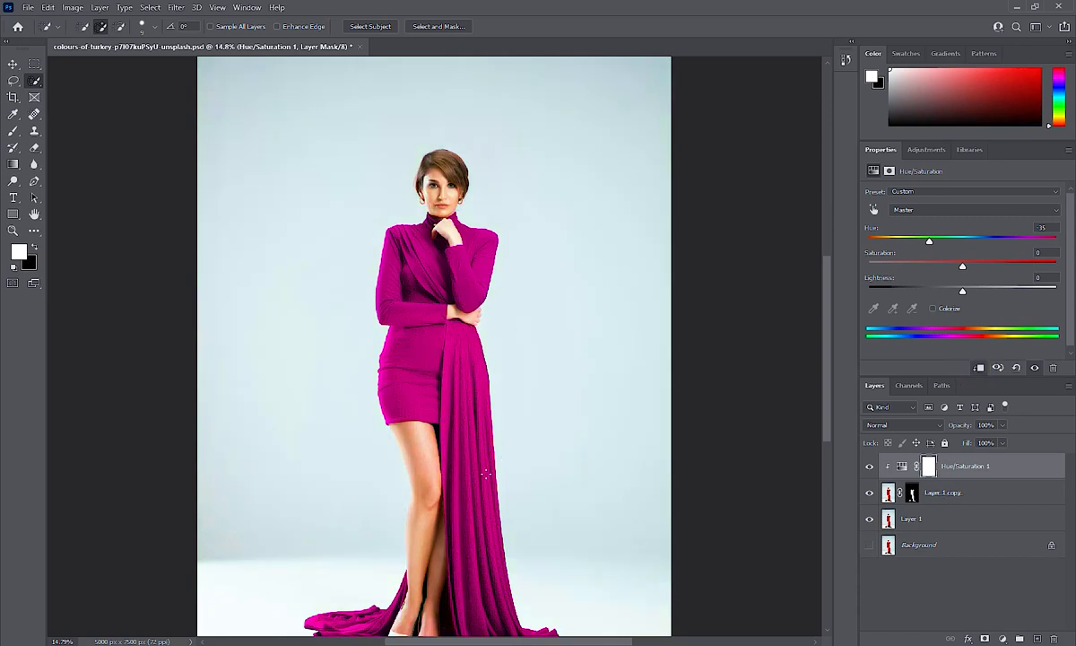
scroll(478, 481, down, 3)
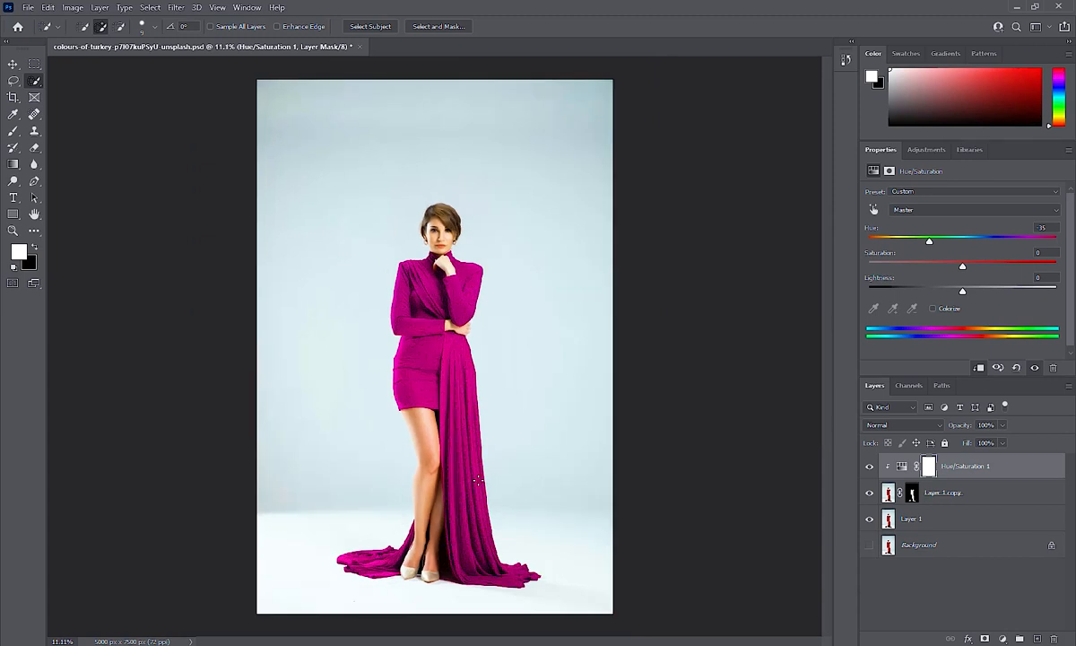
Tune the sliders to Hue -105, Saturation +70, Lightness -30 for a deep blue dress
drag(963, 294, 888, 295)
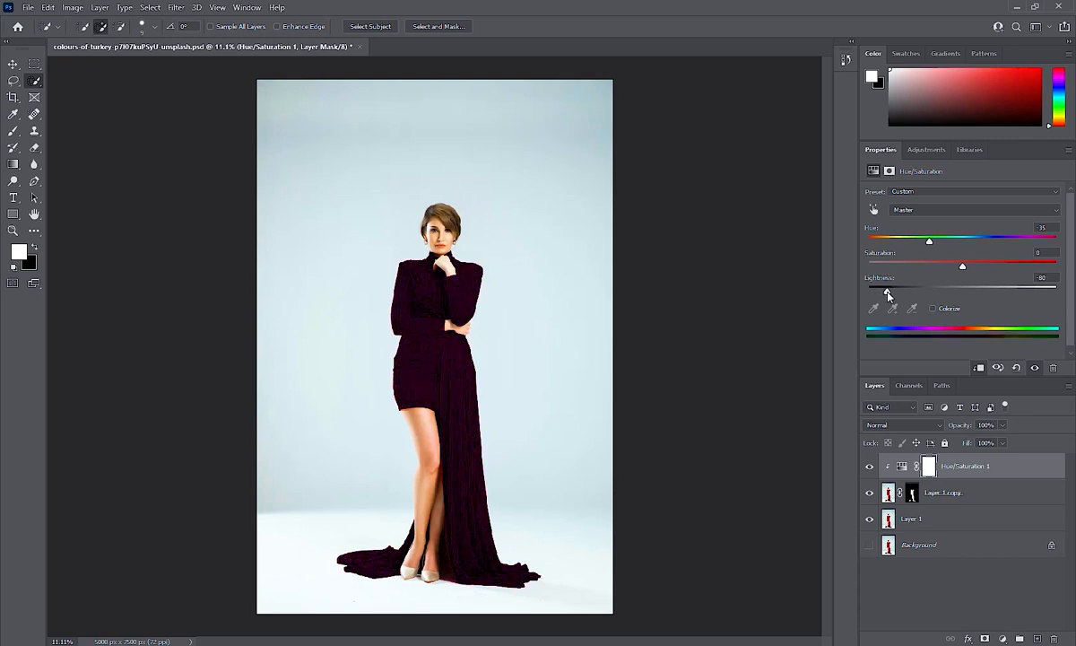
drag(962, 266, 901, 268)
drag(930, 242, 973, 244)
drag(911, 267, 1030, 269)
drag(973, 244, 916, 235)
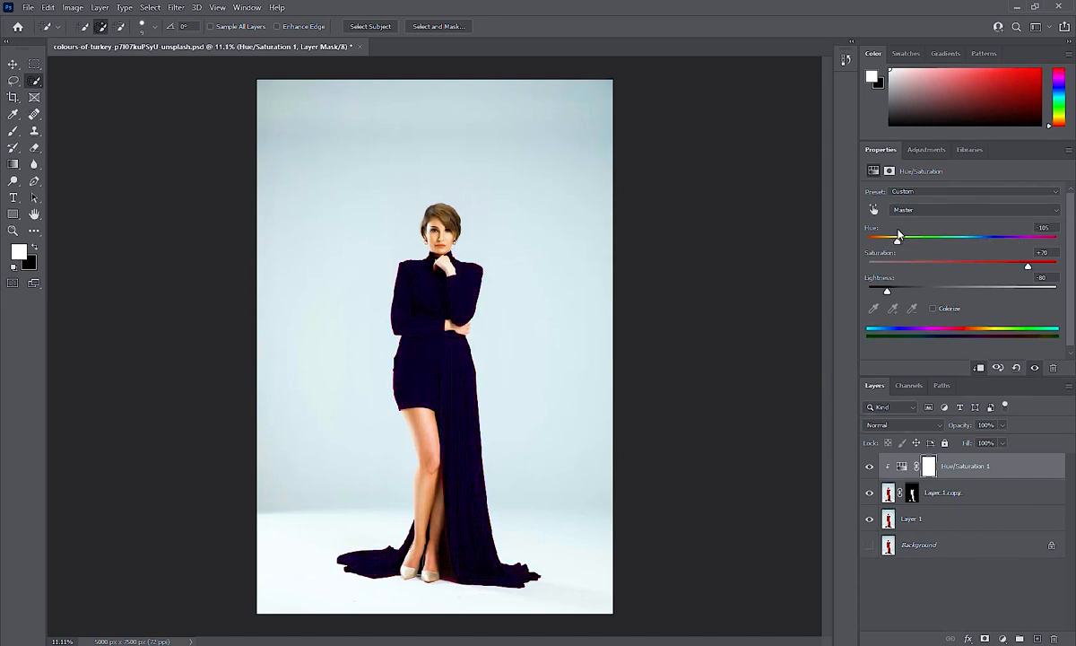
drag(891, 292, 935, 294)
scroll(463, 300, up, 5)
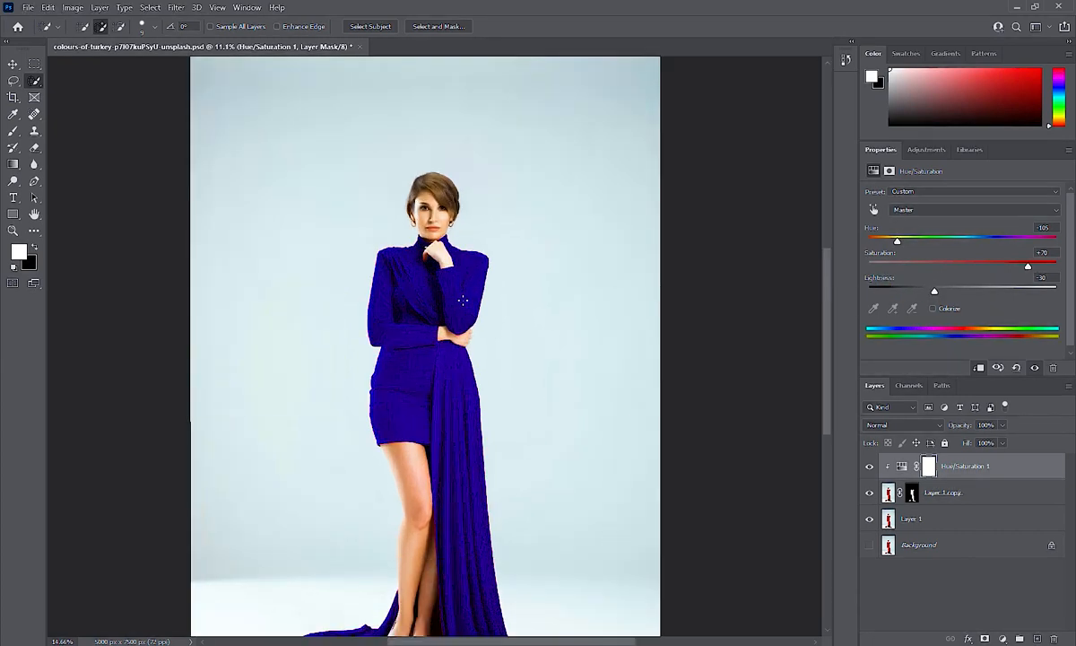
scroll(463, 300, down, 5)
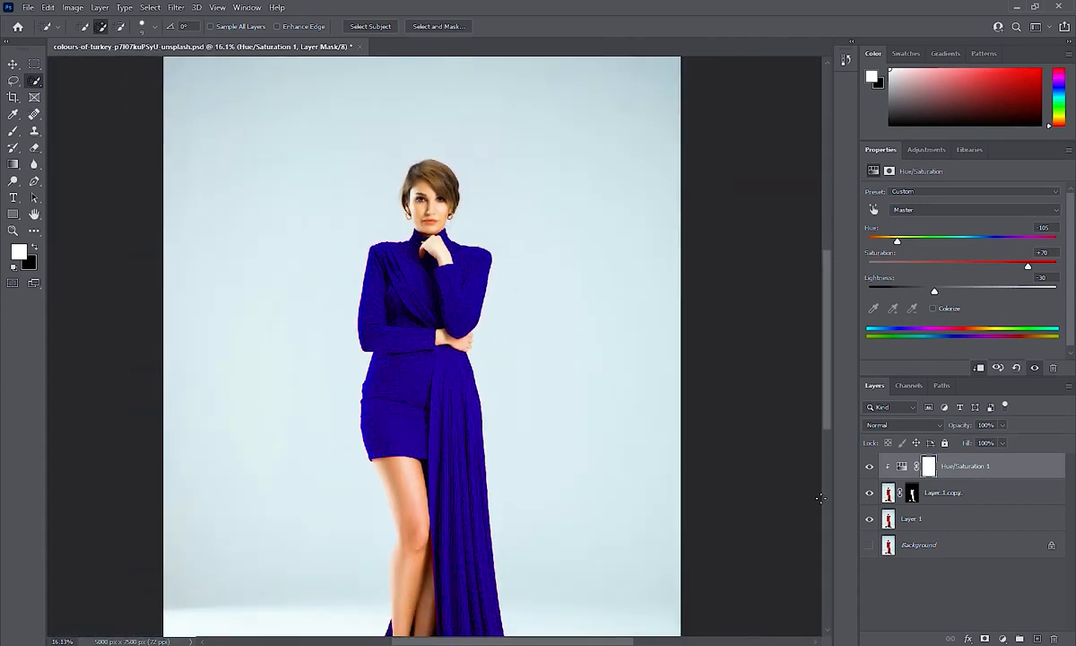
click(869, 518)
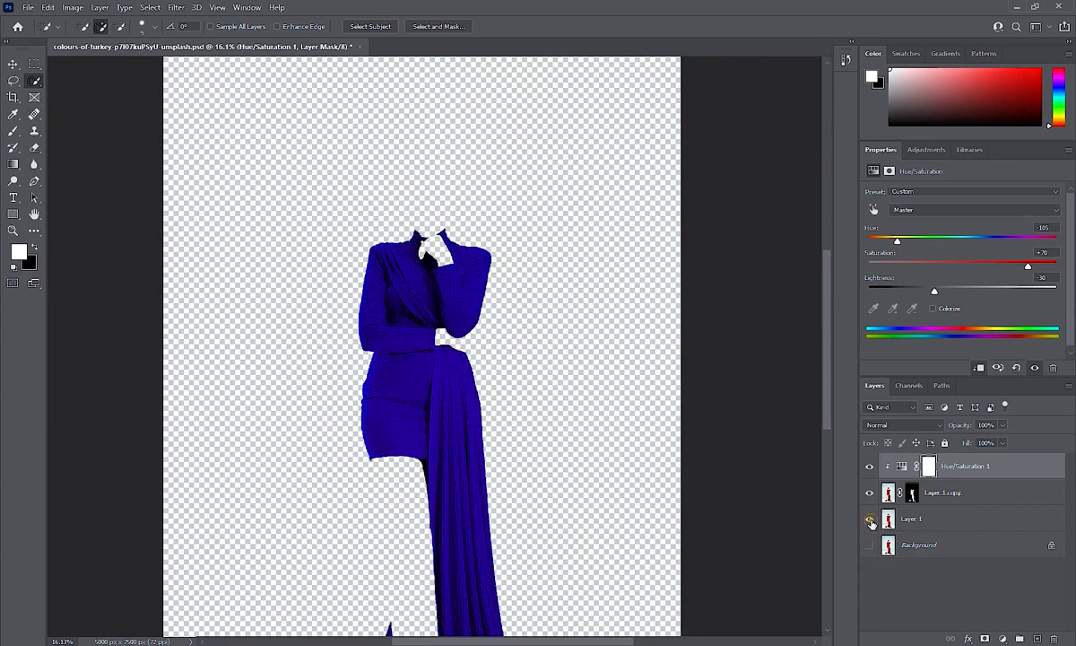
click(870, 519)
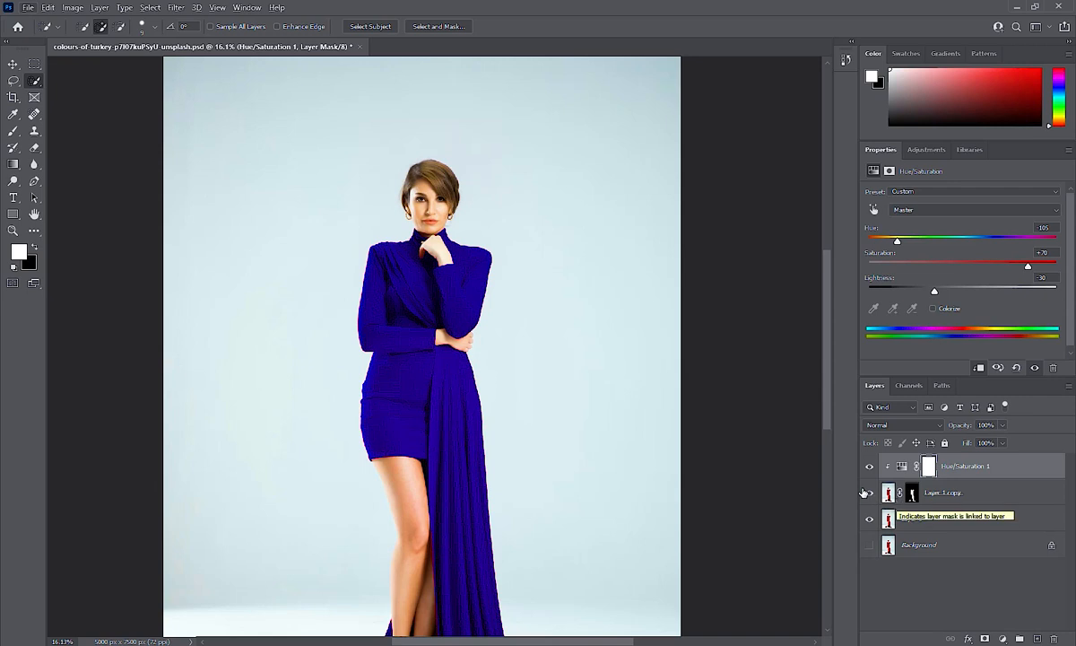
scroll(747, 481, down, 3)
scroll(747, 481, down, 2)
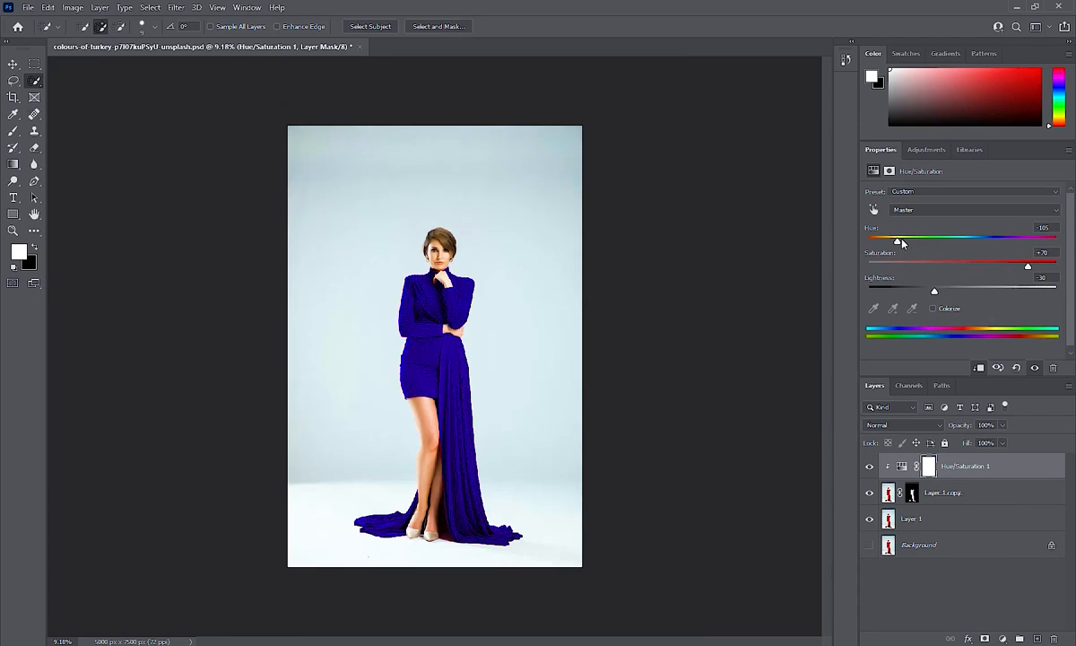
Shift the hue toward magenta, darken Lightness to -39, and toggle layers to compare the dress
drag(901, 242, 848, 267)
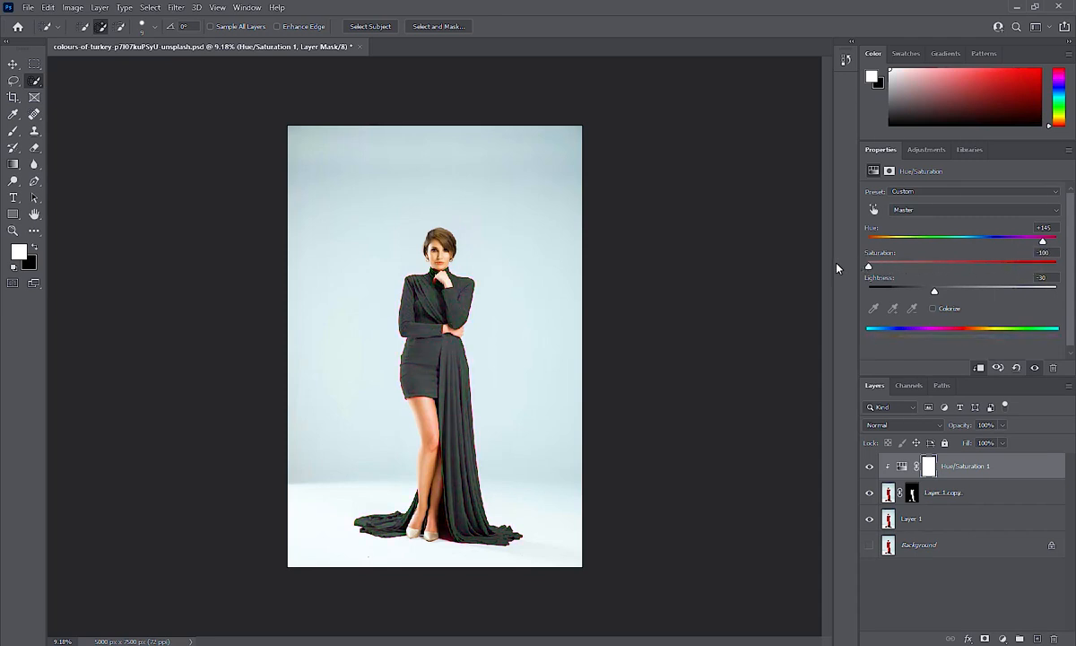
drag(935, 290, 927, 292)
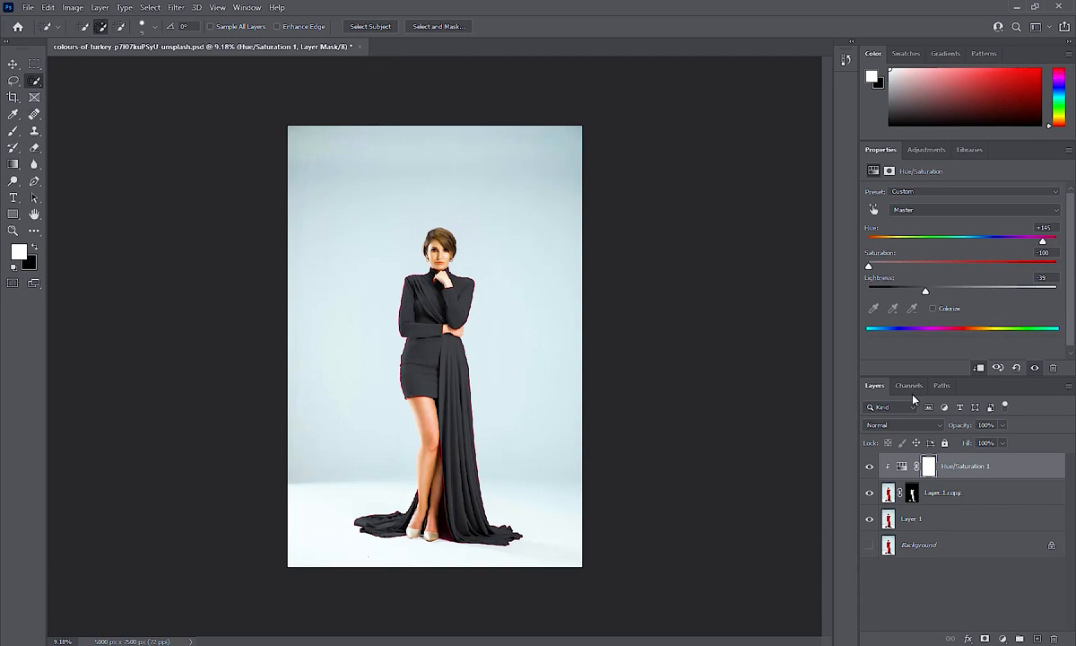
click(869, 542)
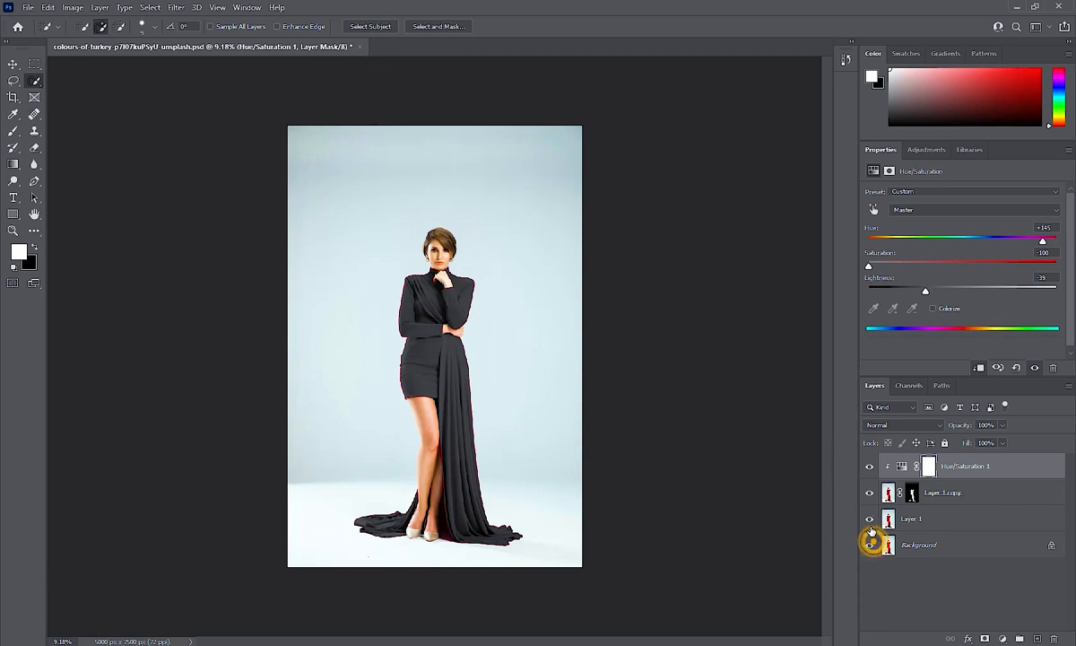
click(869, 518)
click(868, 492)
click(869, 494)
click(870, 494)
click(870, 495)
click(870, 494)
click(870, 495)
click(870, 495)
click(870, 495)
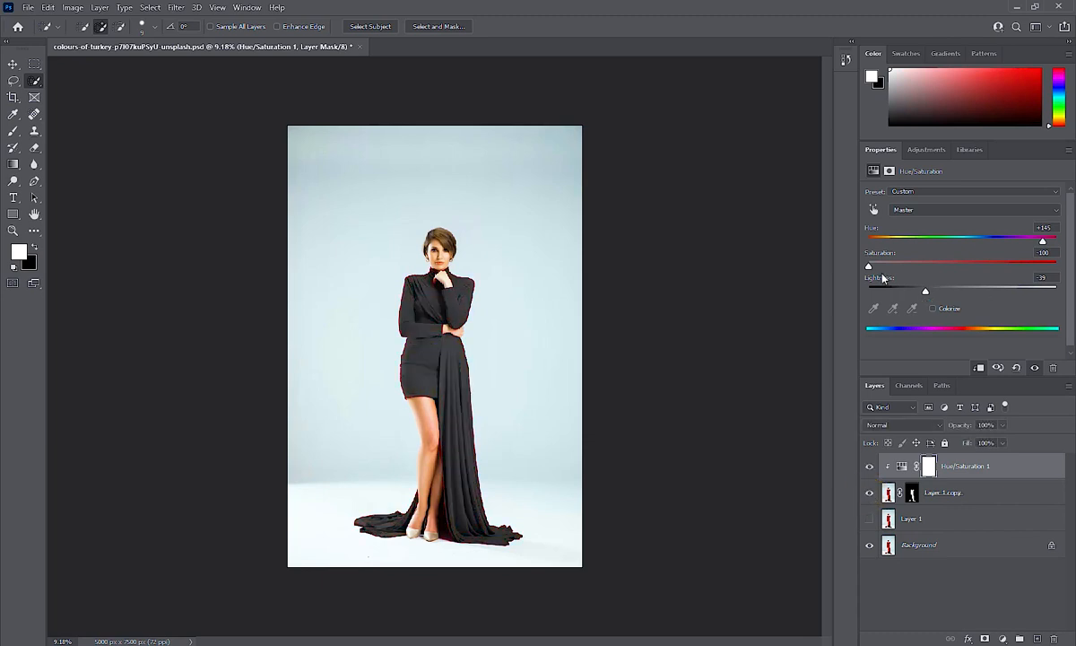
Set Hue back to -103 and Saturation to +9, comparing against the red original
click(898, 240)
drag(899, 265, 970, 265)
click(869, 467)
click(869, 467)
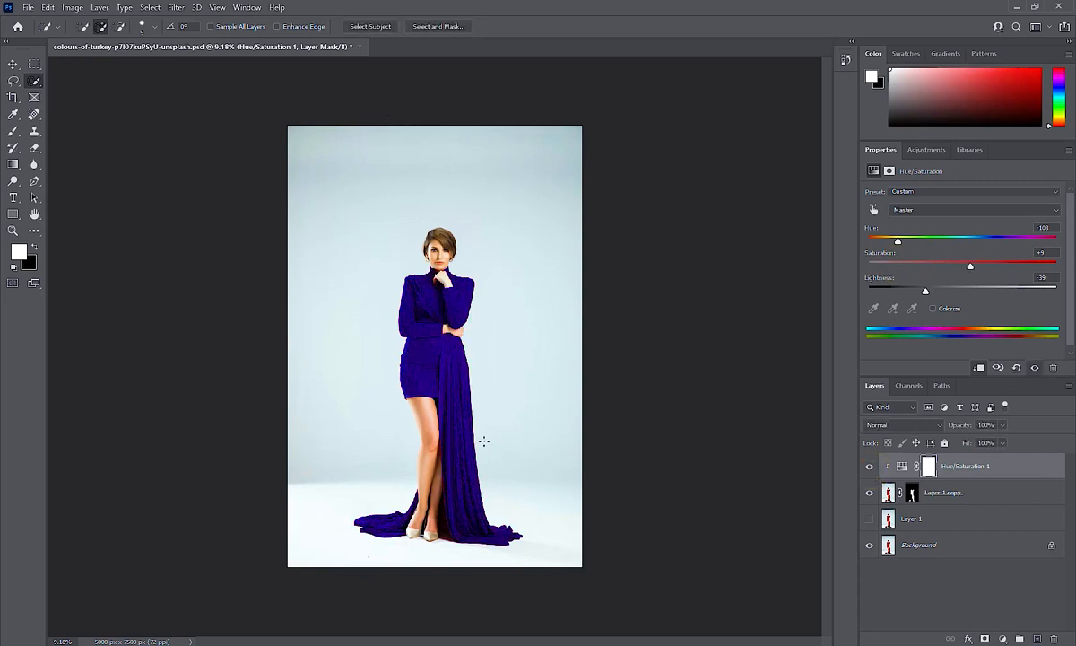